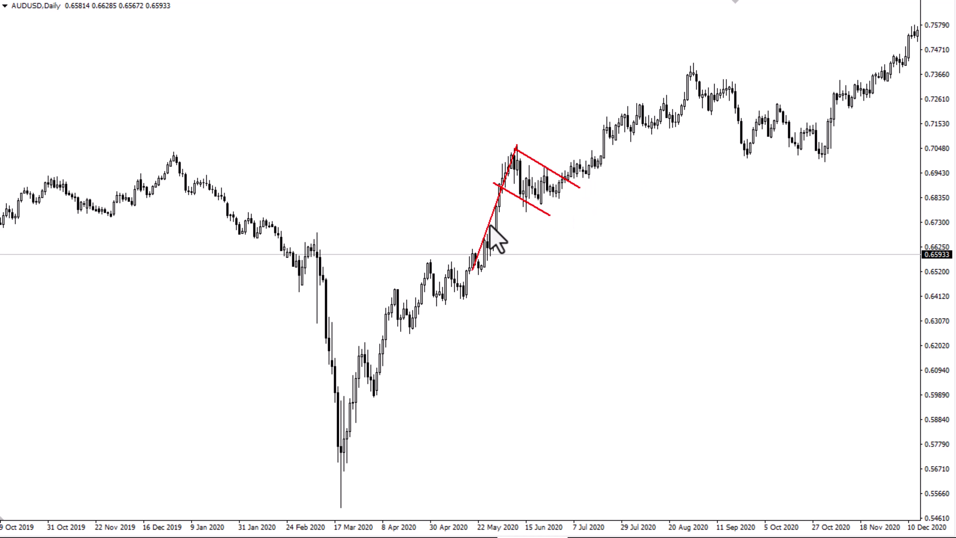
# - Select the AUDUSD flagpole trendline, lengthen its lower end, and lift it above the flag
pyautogui.doubleClick(494, 208)
pyautogui.moveTo(495, 208); pyautogui.dragTo(488, 217)
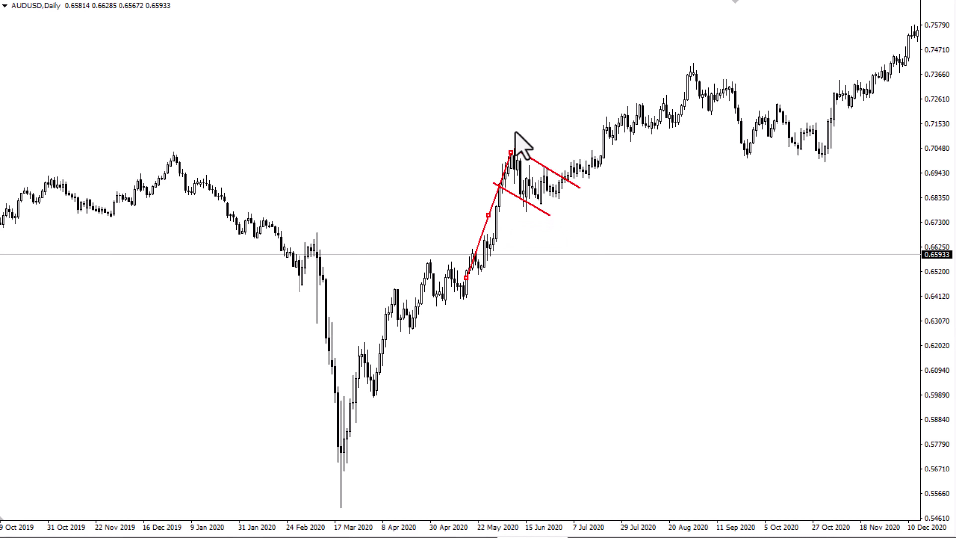
pyautogui.moveTo(463, 280); pyautogui.dragTo(464, 296)
pyautogui.moveTo(486, 225); pyautogui.dragTo(608, 113)
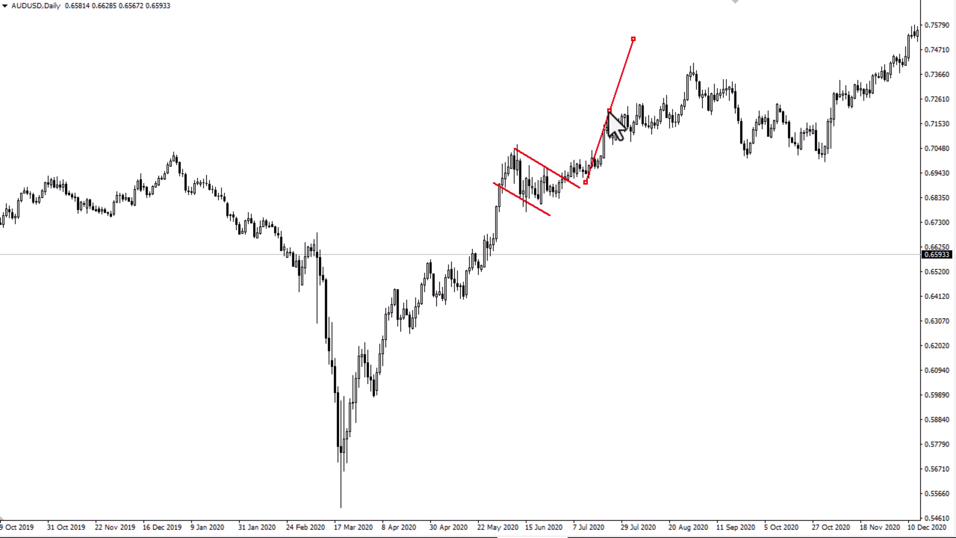
# - Start the projected AUDUSD pole at the flag breakout and adjust its top endpoint
pyautogui.moveTo(739, 206); pyautogui.dragTo(630, 205)
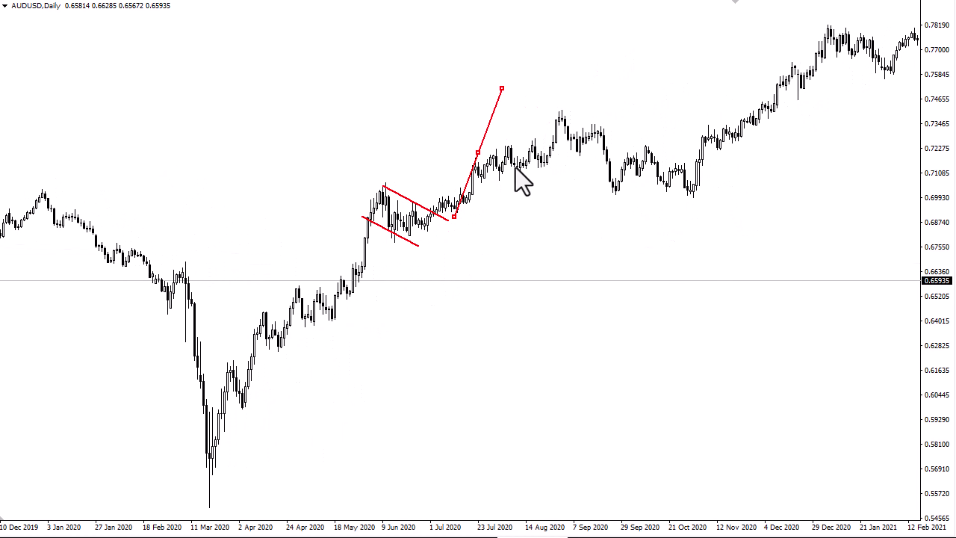
pyautogui.moveTo(479, 154); pyautogui.dragTo(457, 155)
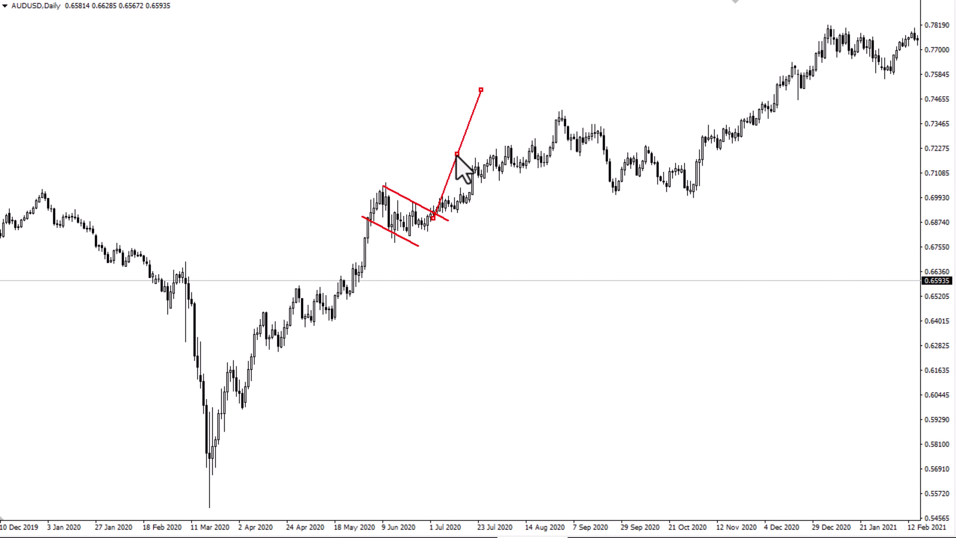
pyautogui.moveTo(480, 90); pyautogui.dragTo(499, 98)
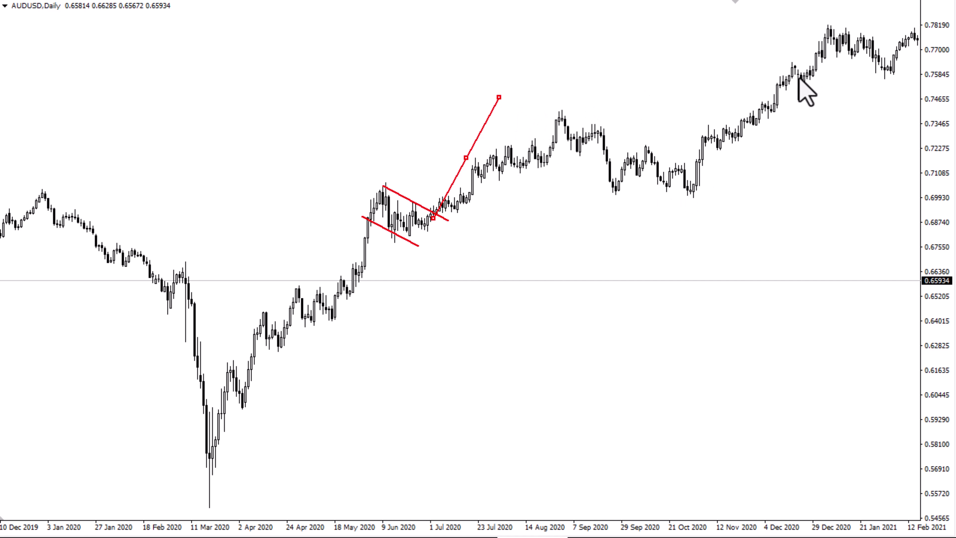
# - Realign the pole with the original rally's start, then move it back to the breakout
pyautogui.moveTo(799, 77)
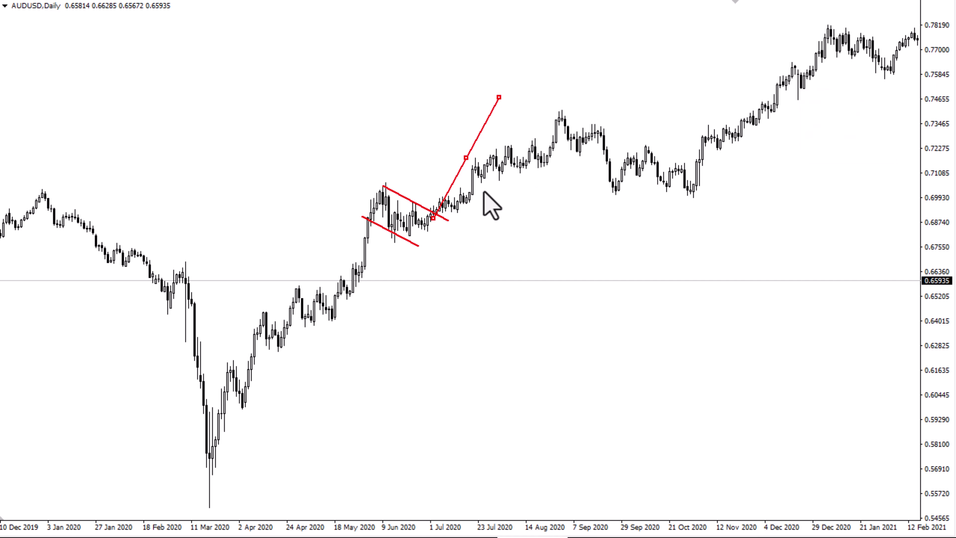
pyautogui.moveTo(561, 118)
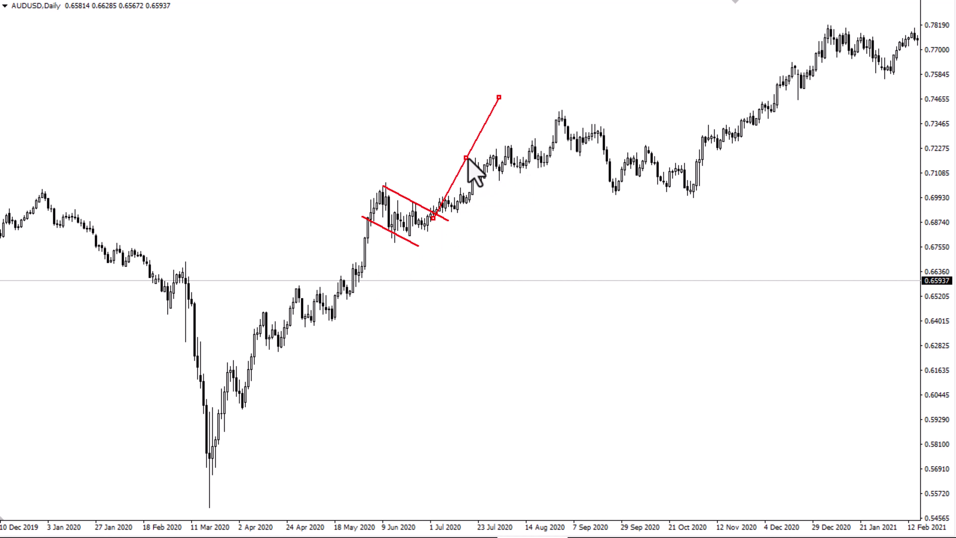
pyautogui.moveTo(467, 159); pyautogui.dragTo(360, 249)
pyautogui.moveTo(325, 308); pyautogui.dragTo(364, 269)
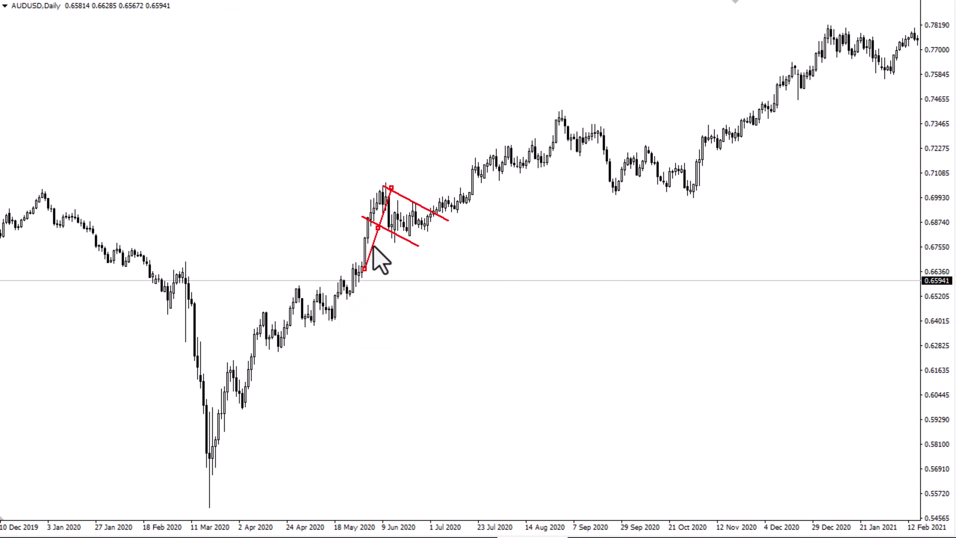
pyautogui.moveTo(378, 228); pyautogui.dragTo(474, 209)
# - Delete the AUDUSD pole trendline and both flag channel lines from their context menus
pyautogui.rightClick(473, 210)
pyautogui.click(503, 249)
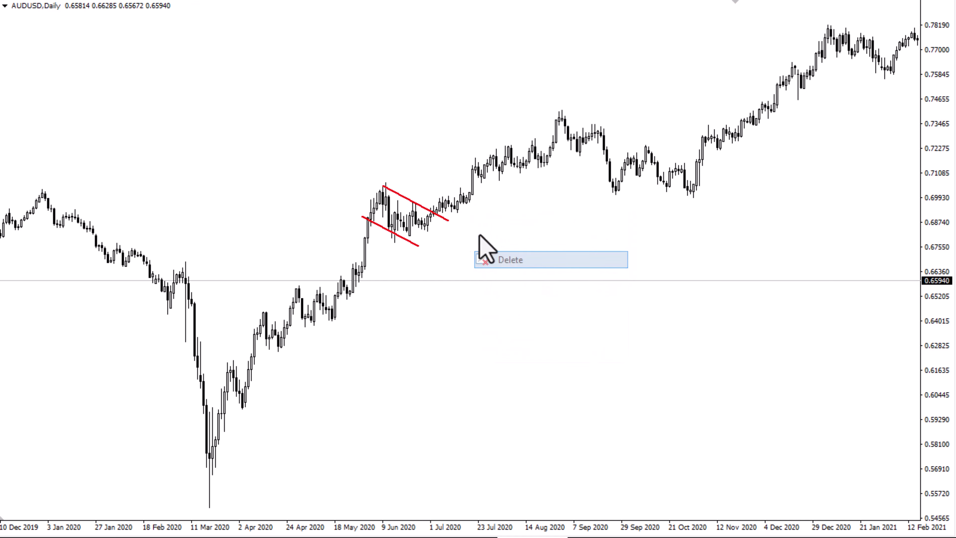
pyautogui.rightClick(404, 198)
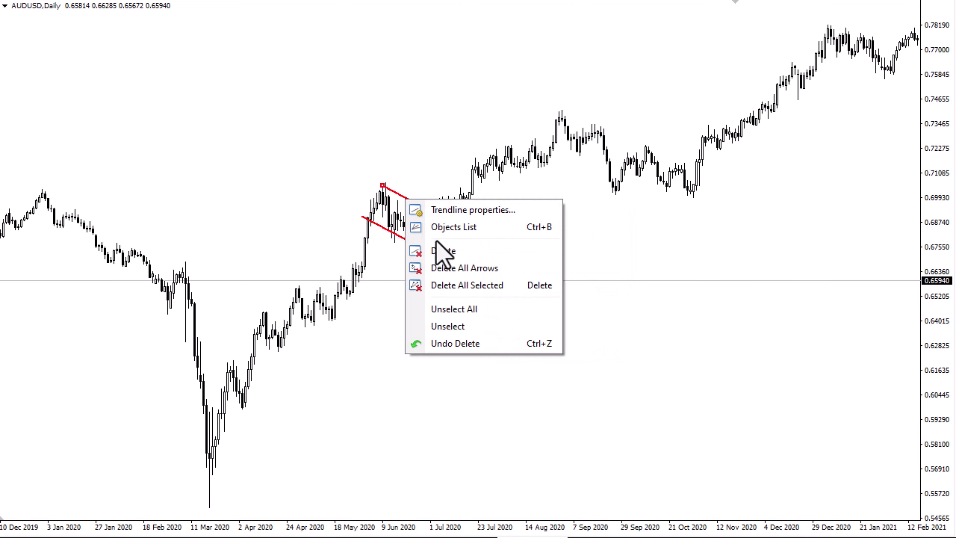
pyautogui.click(448, 252)
pyautogui.rightClick(383, 226)
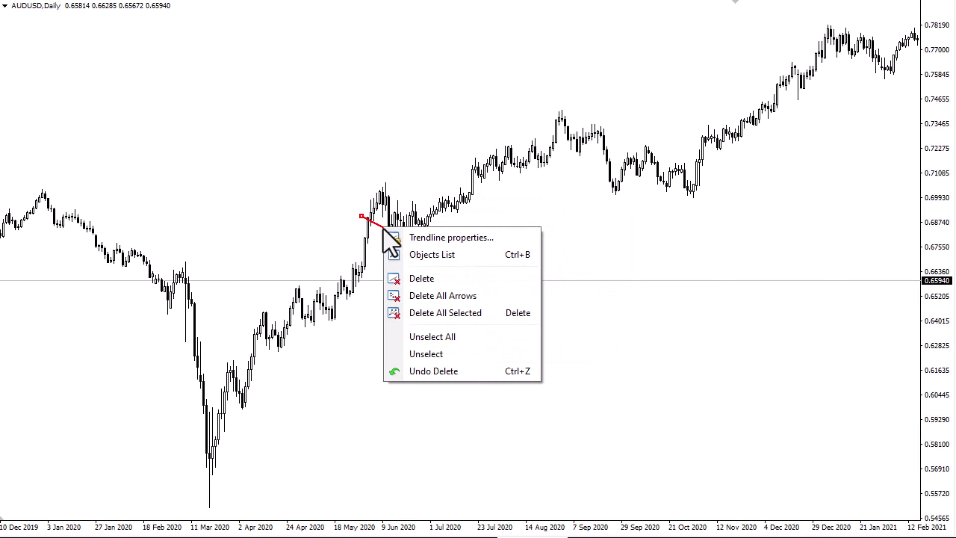
pyautogui.click(418, 279)
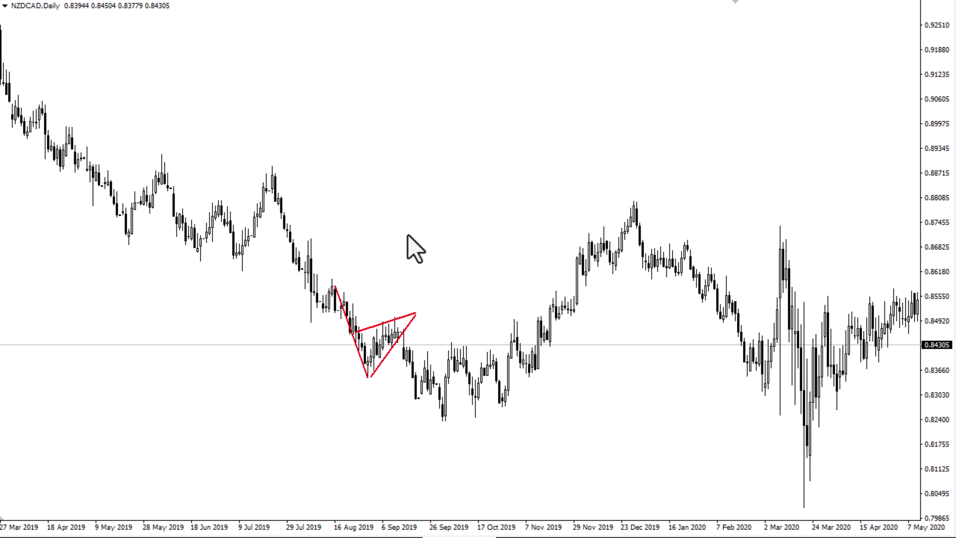
# - Move the NZDCAD pole line to the pennant breakout, then delete it
pyautogui.doubleClick(343, 318)
pyautogui.moveTo(351, 331)
pyautogui.mouseDown()
pyautogui.moveTo(424, 375)
pyautogui.moveTo(353, 331)
pyautogui.moveTo(406, 375)
pyautogui.moveTo(422, 376)
pyautogui.moveTo(350, 326)
pyautogui.mouseUp()
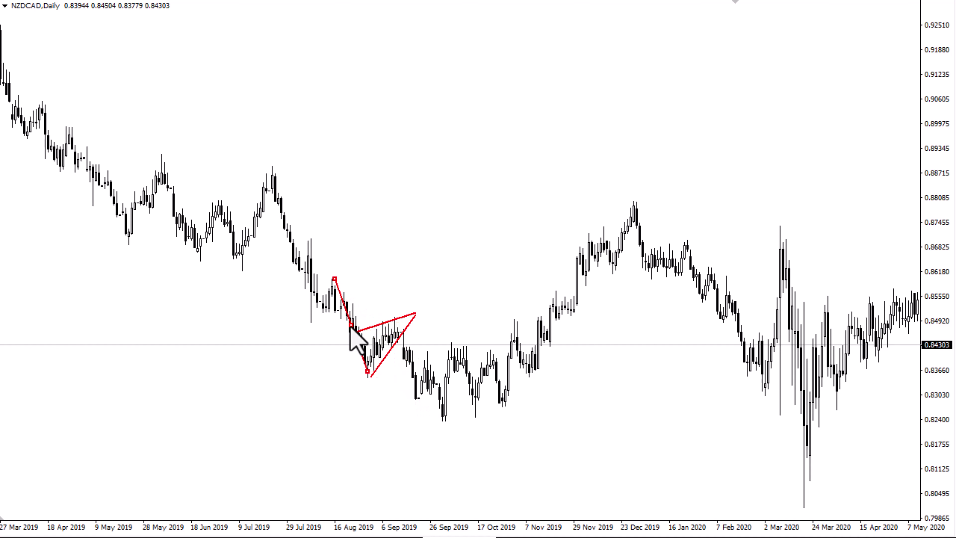
pyautogui.rightClick(350, 326)
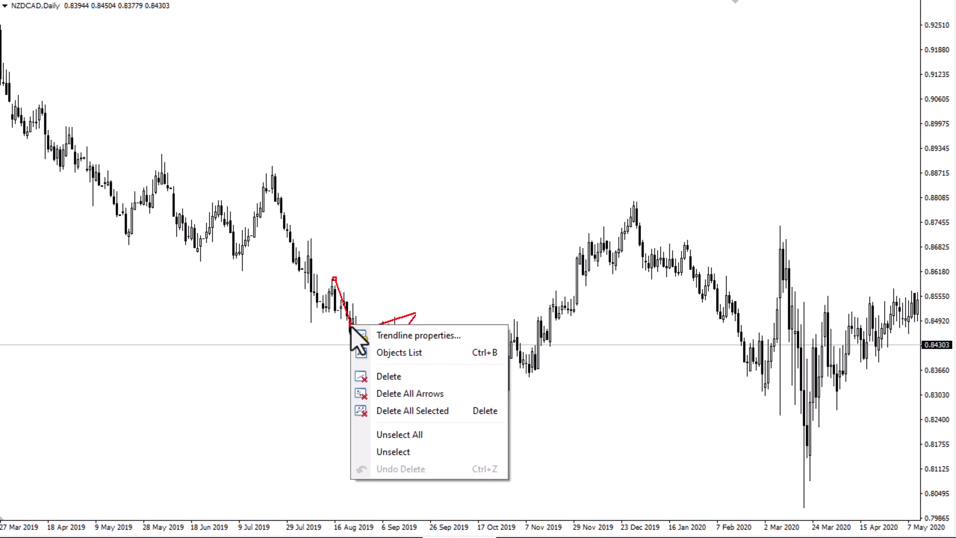
pyautogui.click(392, 376)
# - Delete the upper and remaining NZDCAD pennant trendlines
pyautogui.rightClick(386, 322)
pyautogui.click(401, 371)
pyautogui.rightClick(394, 345)
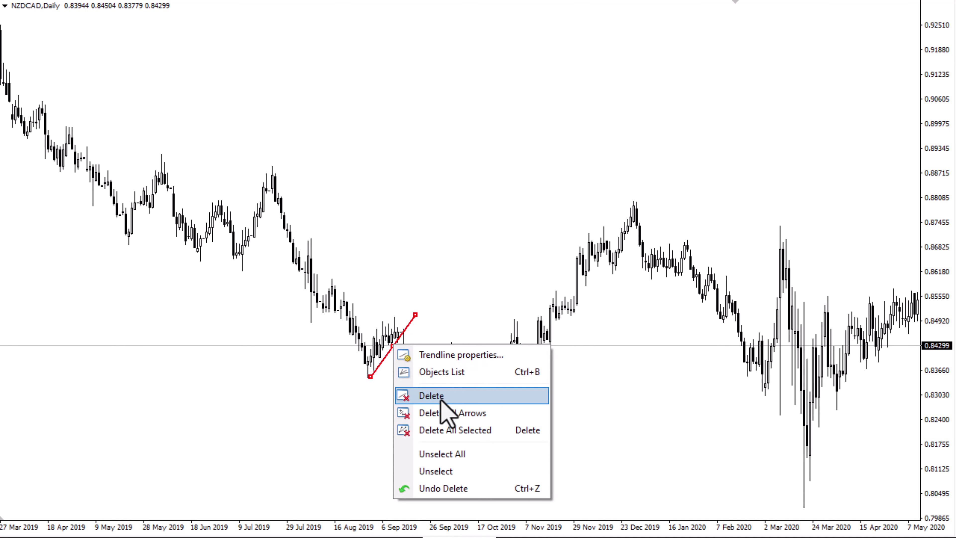
pyautogui.click(440, 396)
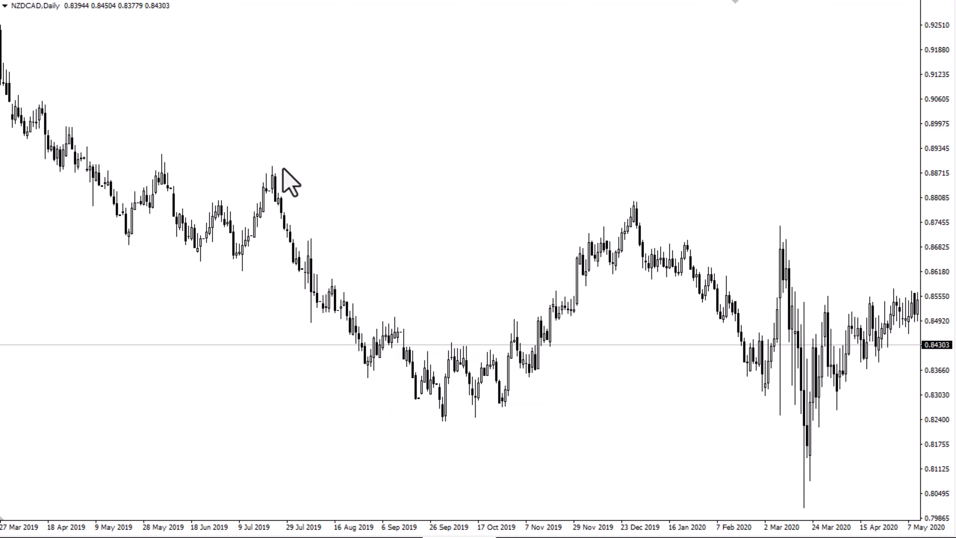
pyautogui.moveTo(367, 365)
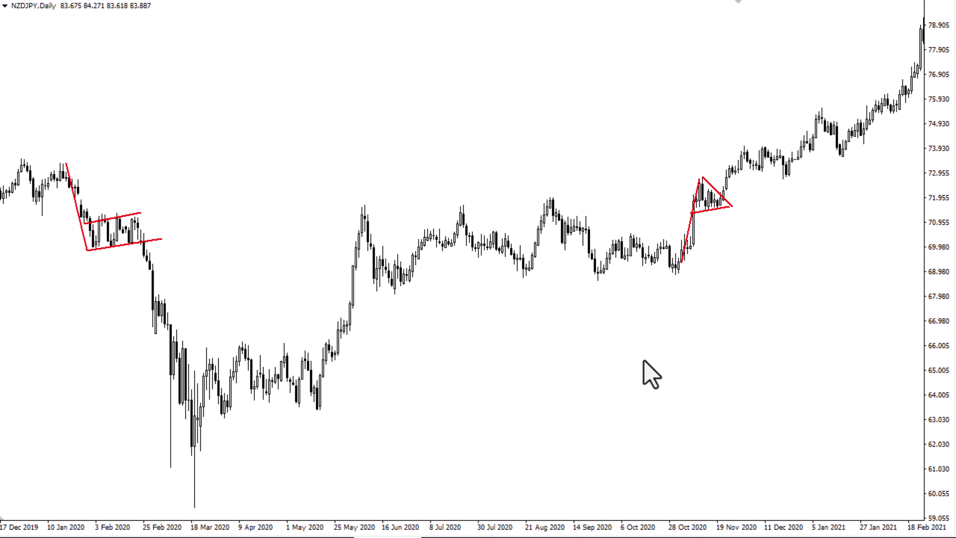
# - Shift the NZDJPY bear flag's pole line down to start at the flag breakout
pyautogui.moveTo(570, 396); pyautogui.dragTo(601, 400)
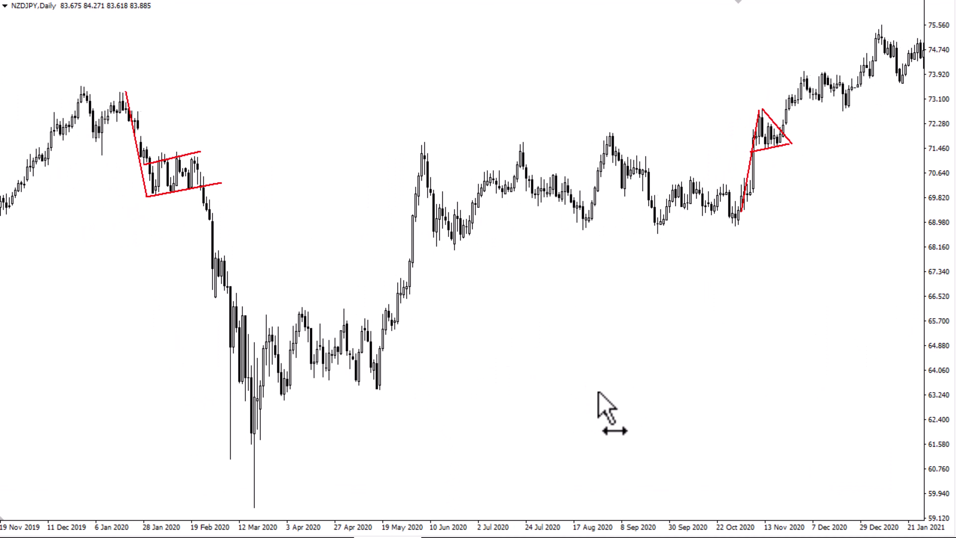
pyautogui.moveTo(764, 143)
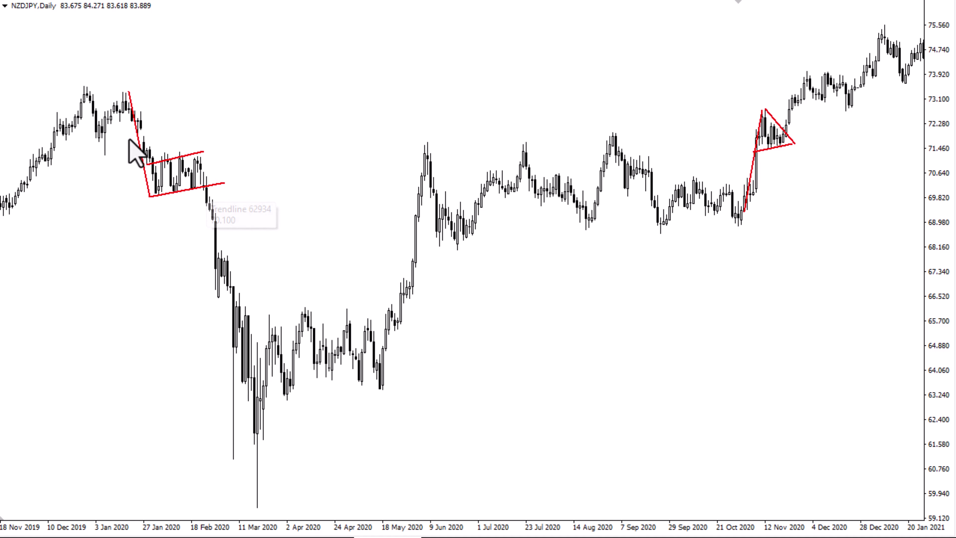
pyautogui.doubleClick(140, 147)
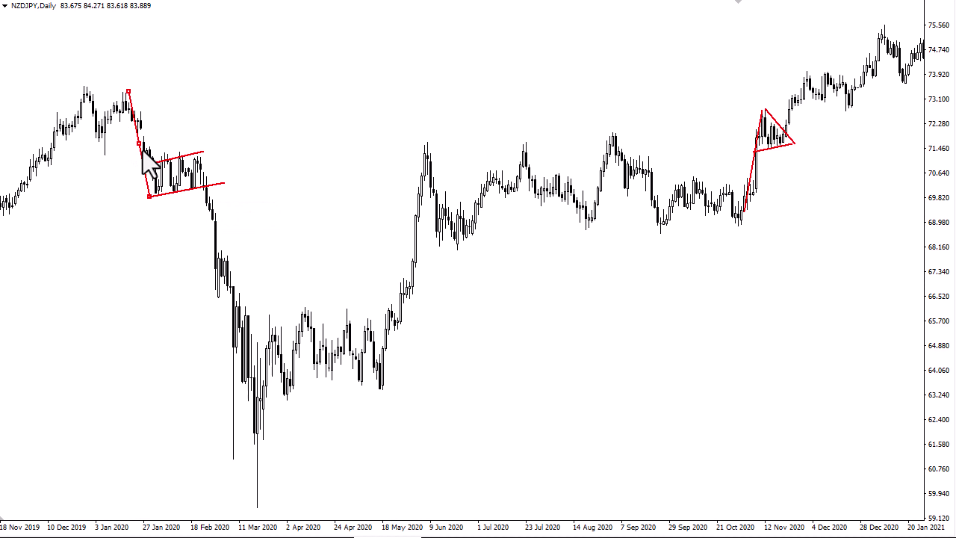
pyautogui.moveTo(140, 145); pyautogui.dragTo(215, 239)
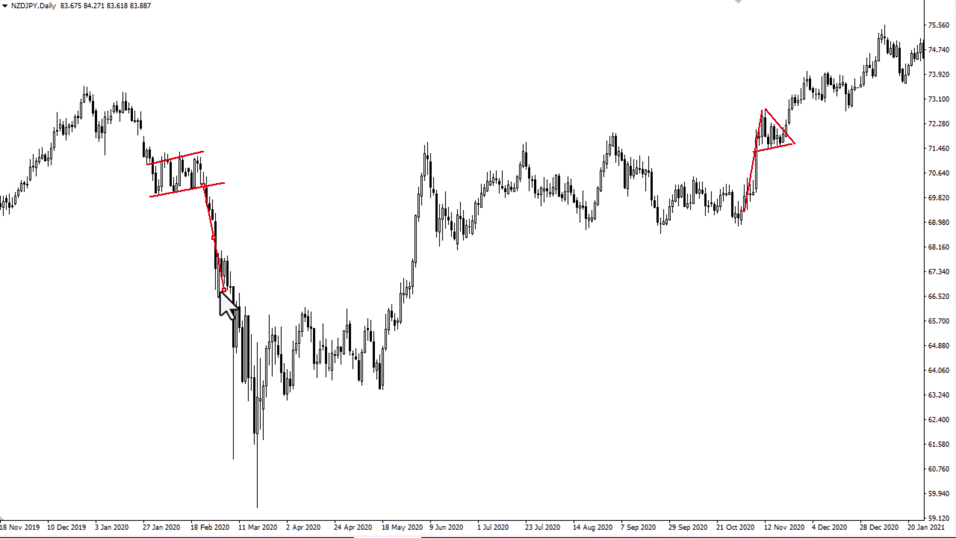
# - Delete the NZDJPY pole and both bear flag channel lines, then scroll to the November 2020 pennant
pyautogui.rightClick(214, 240)
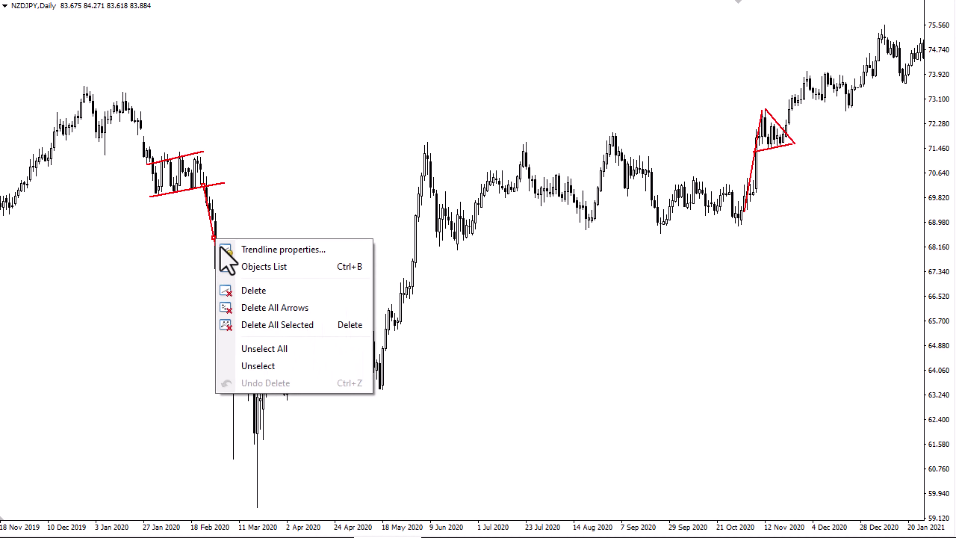
pyautogui.click(247, 294)
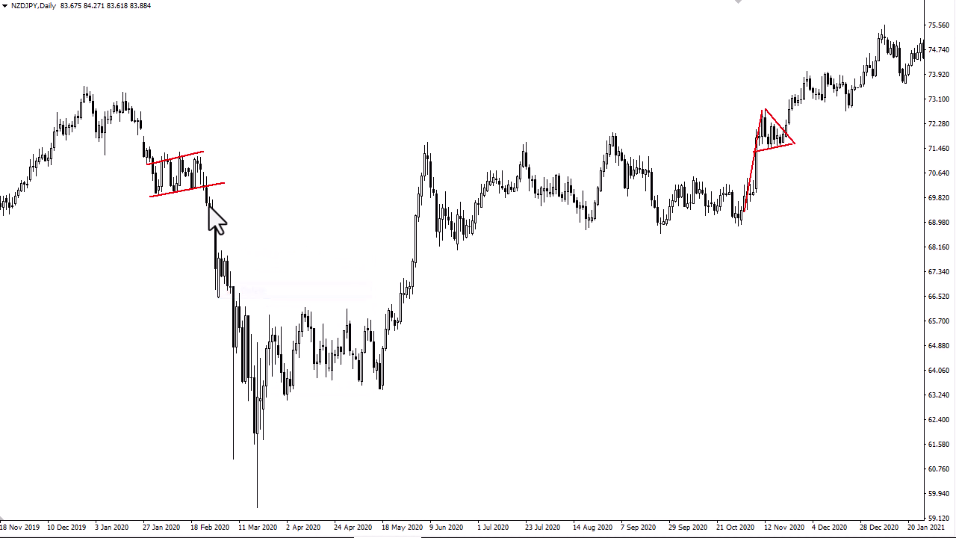
pyautogui.rightClick(185, 189)
pyautogui.click(228, 238)
pyautogui.rightClick(185, 156)
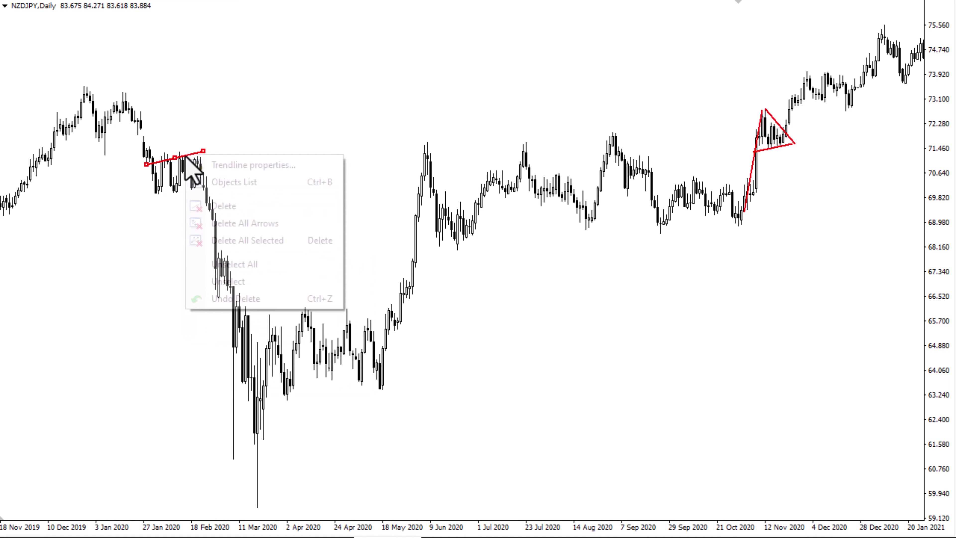
pyautogui.click(245, 205)
pyautogui.moveTo(627, 316); pyautogui.dragTo(411, 310)
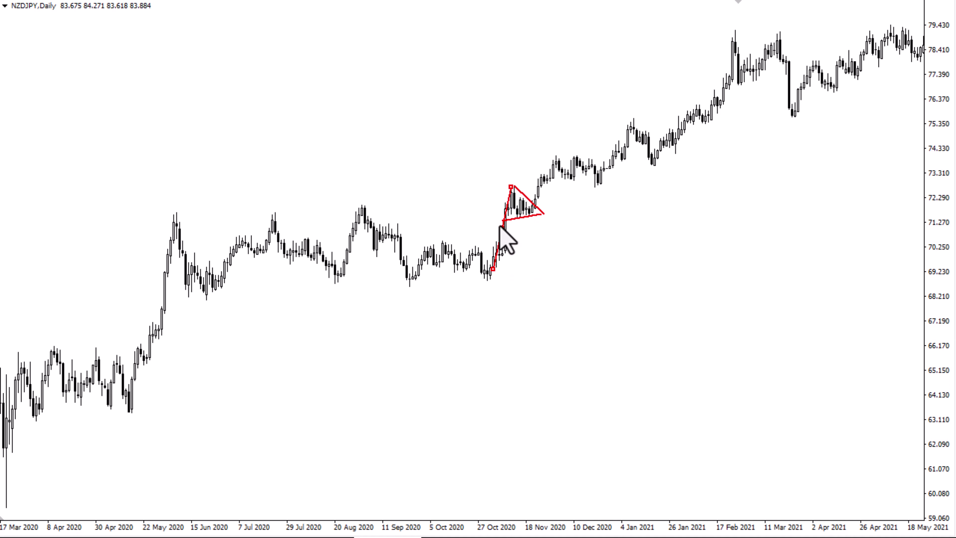
# - Drag the NZDJPY pennant pole up to the breakout, projecting a target near 75.3
pyautogui.moveTo(501, 231); pyautogui.dragTo(547, 168)
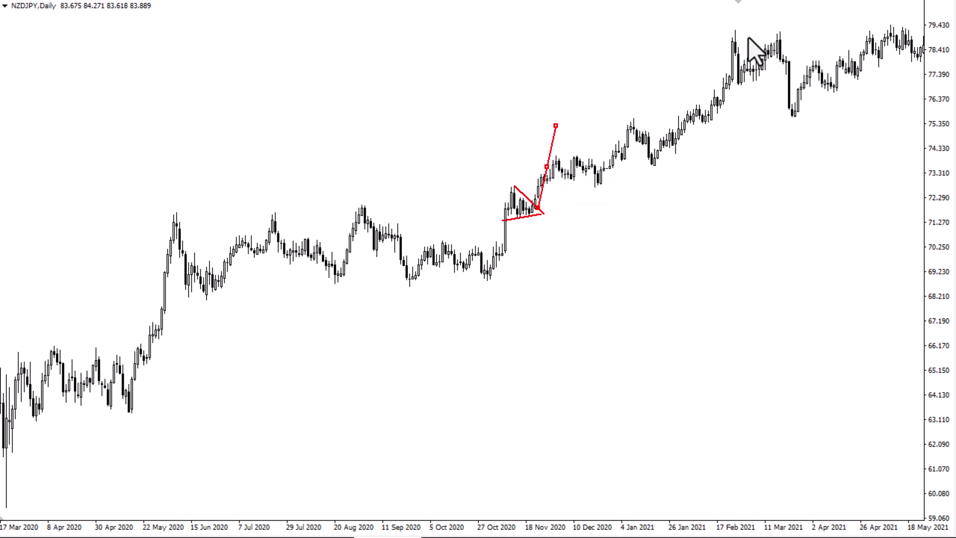
# - Delete the NZDJPY projected pole line and the upper and lower pennant lines
pyautogui.rightClick(544, 171)
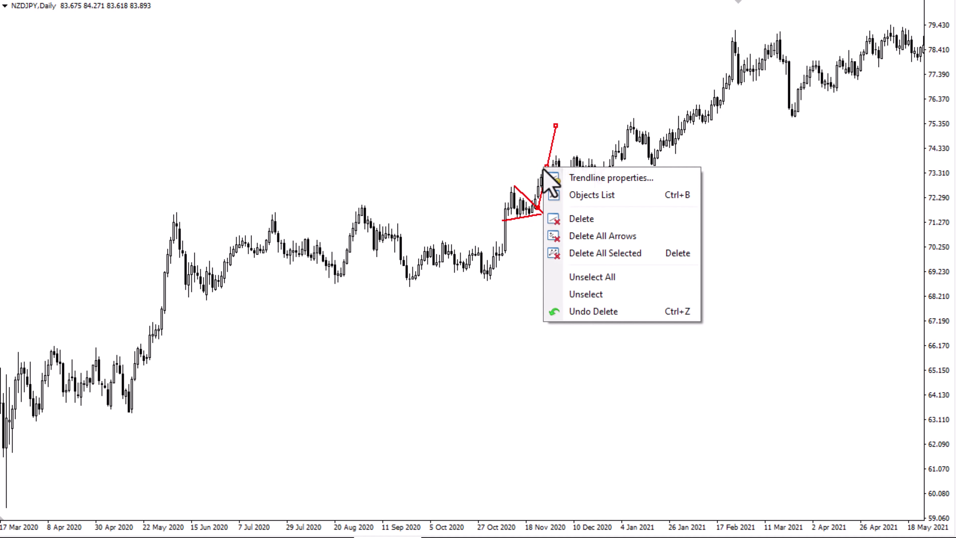
pyautogui.click(578, 218)
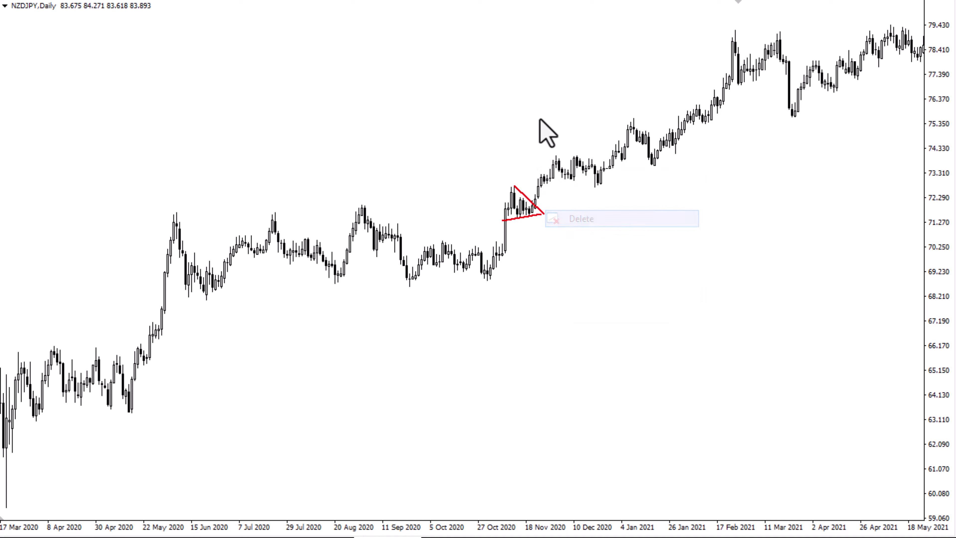
pyautogui.rightClick(522, 197)
pyautogui.click(540, 245)
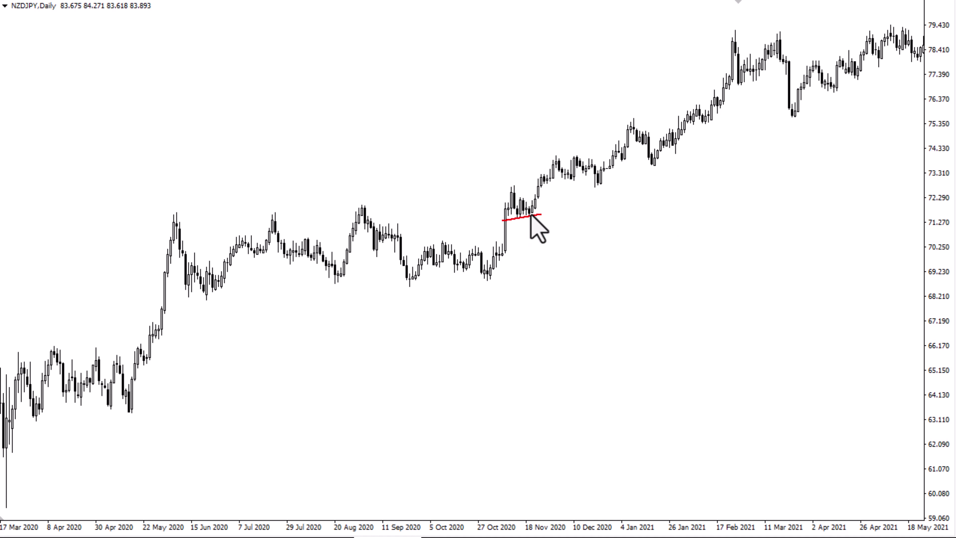
pyautogui.rightClick(531, 215)
pyautogui.click(564, 264)
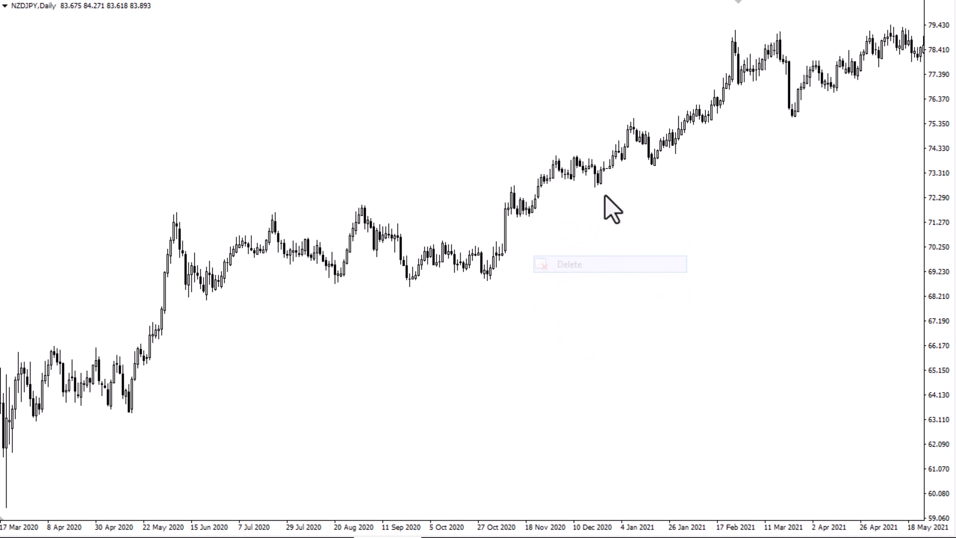